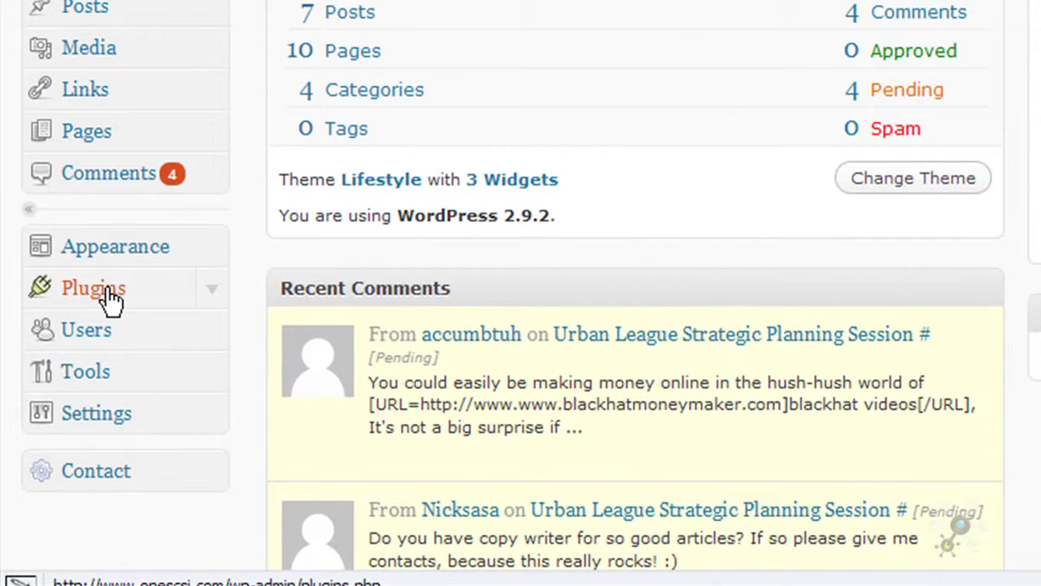
Review the installed plugins list and confirm Smart Youtube is active among the 15 plugins
click(111, 300)
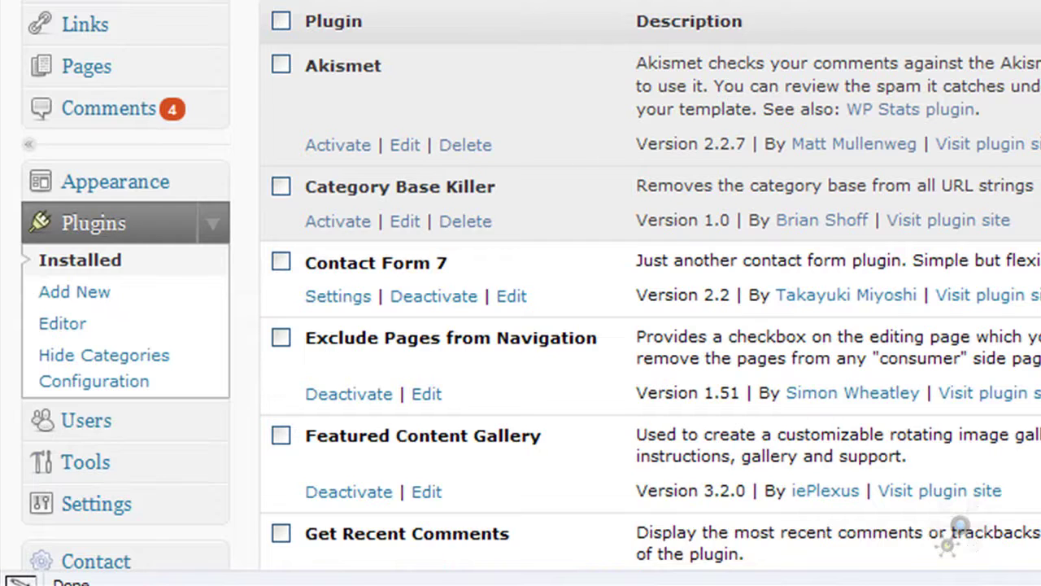
scroll(958, 527, down, 6)
scroll(958, 527, down, 1)
scroll(958, 527, down, 9)
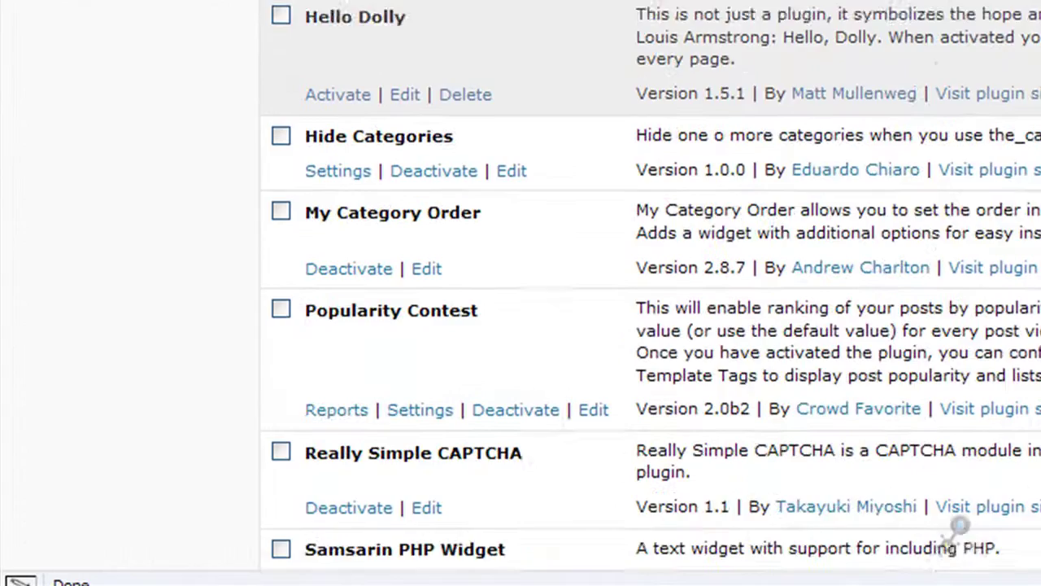
scroll(960, 524, down, 3)
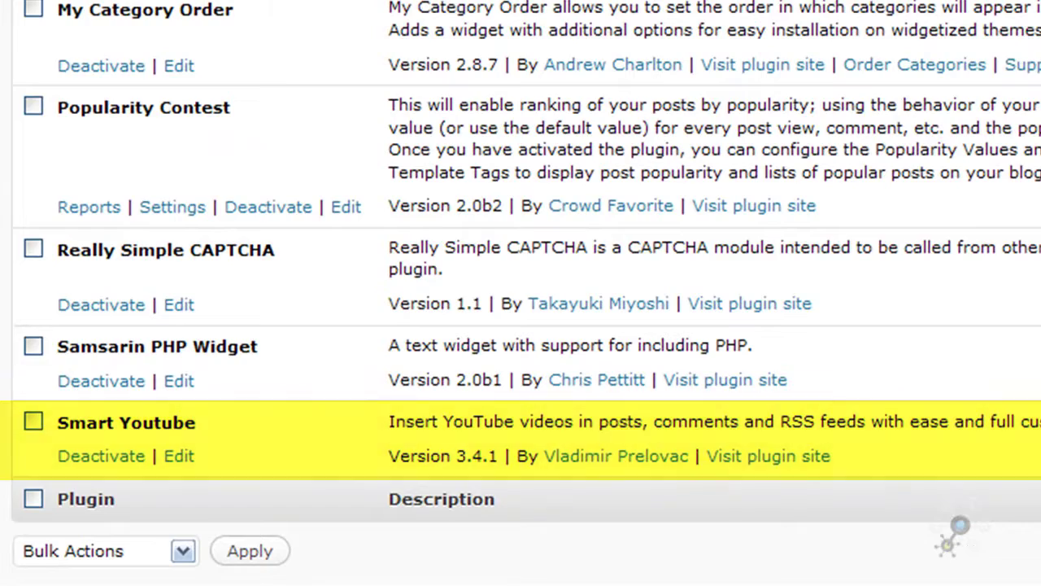
scroll(520, 293, up, 3)
scroll(521, 293, up, 5)
scroll(520, 293, up, 3)
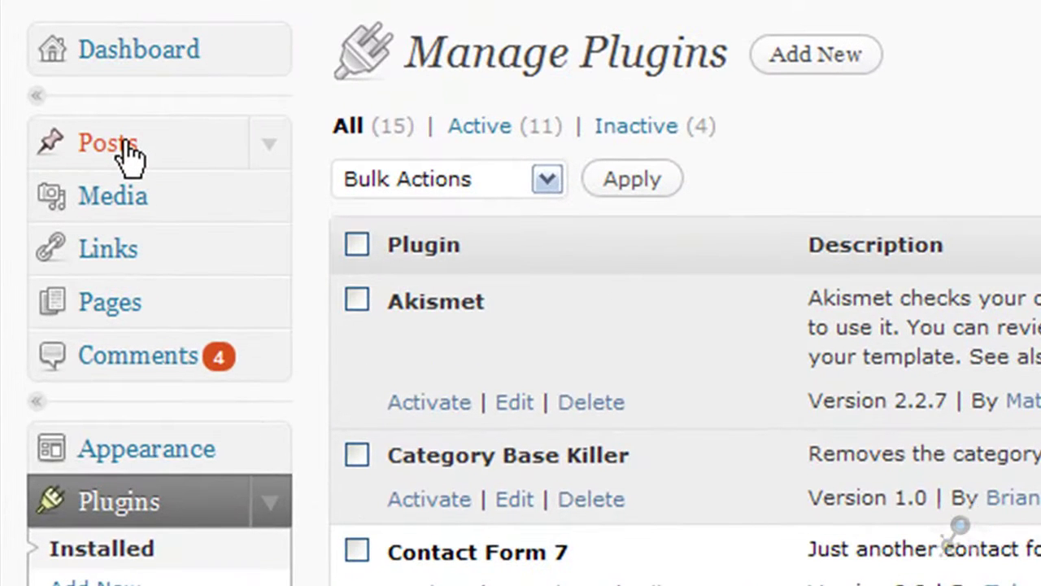
Create a new post titled 'How To Add Video To Your Post' and paste the intro text into its body
click(130, 157)
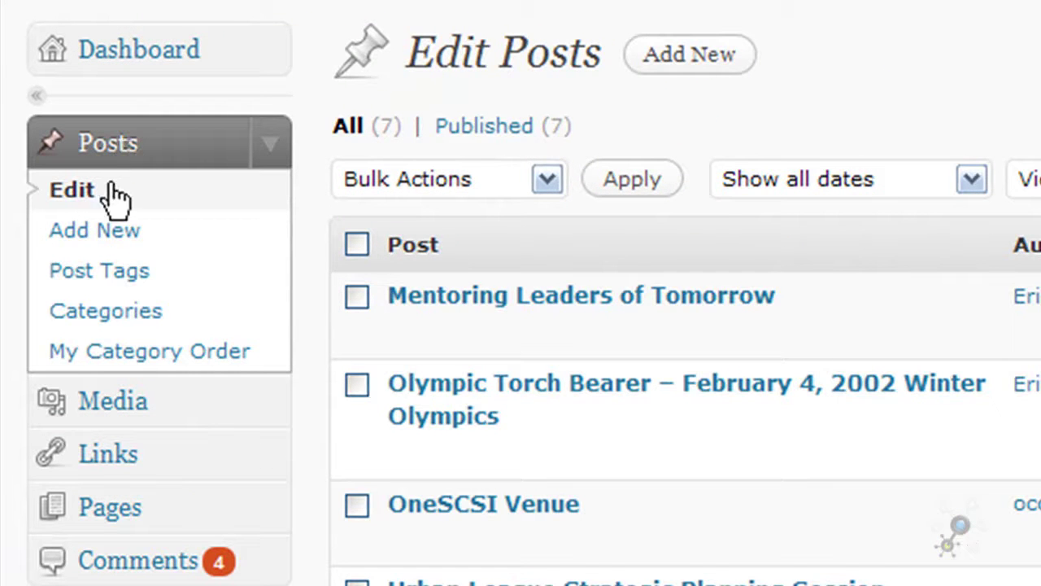
click(111, 244)
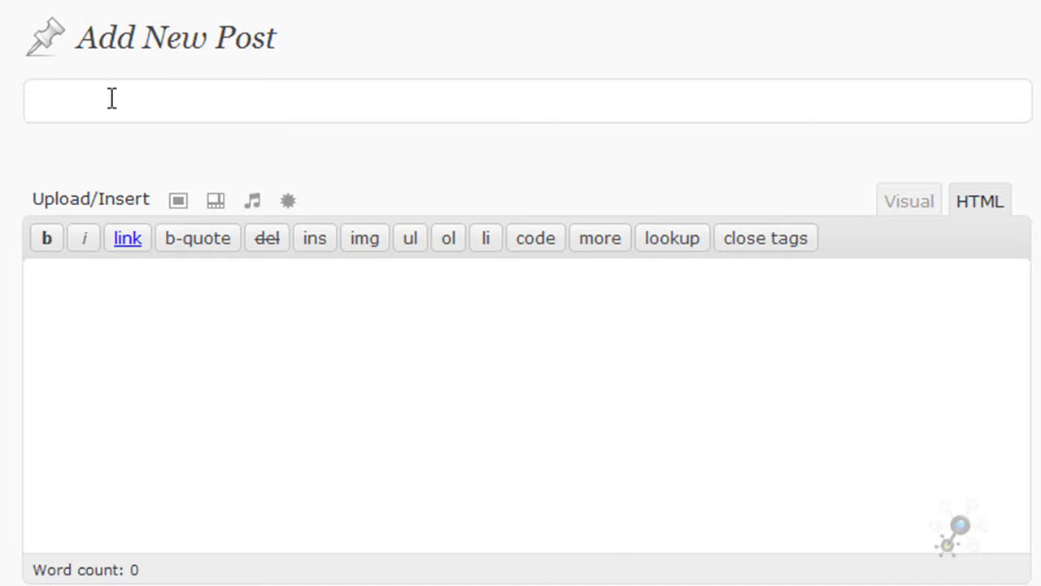
text(How To Add Video To Your Post)
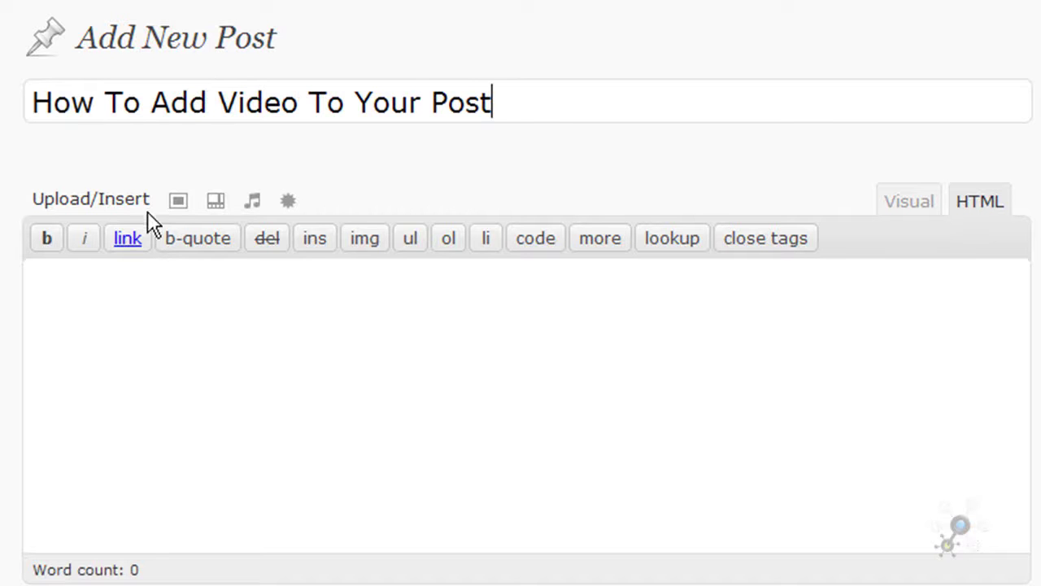
click(141, 293)
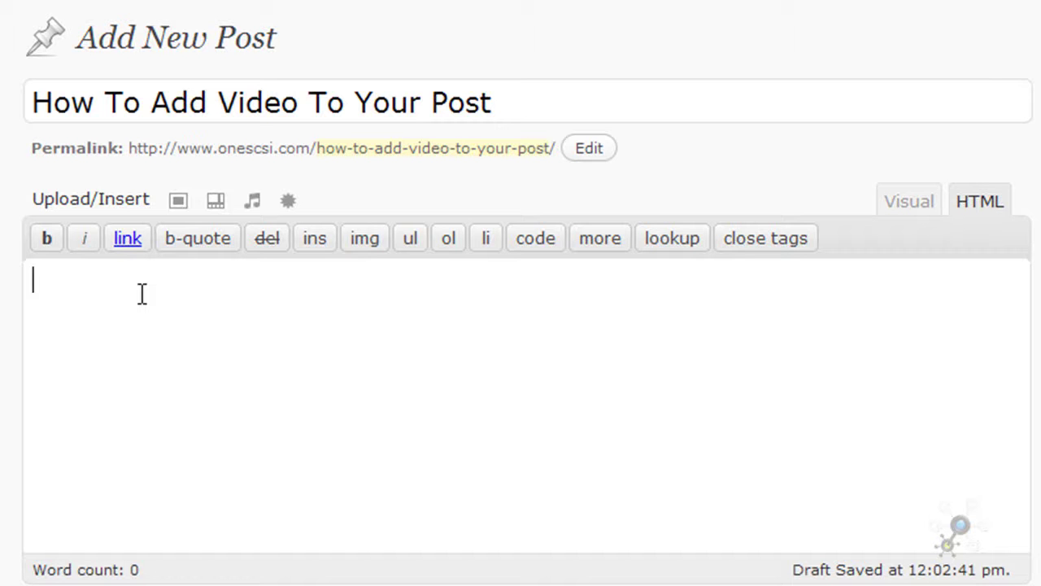
text(This is where your YouTube video would go. We are going to add the video below this text. You should have your own WordPress blog hosted on a server in order for this to work. This example does not work with WordPress.com blogs.  To learn more visit my site at: www.otiscollier.com)
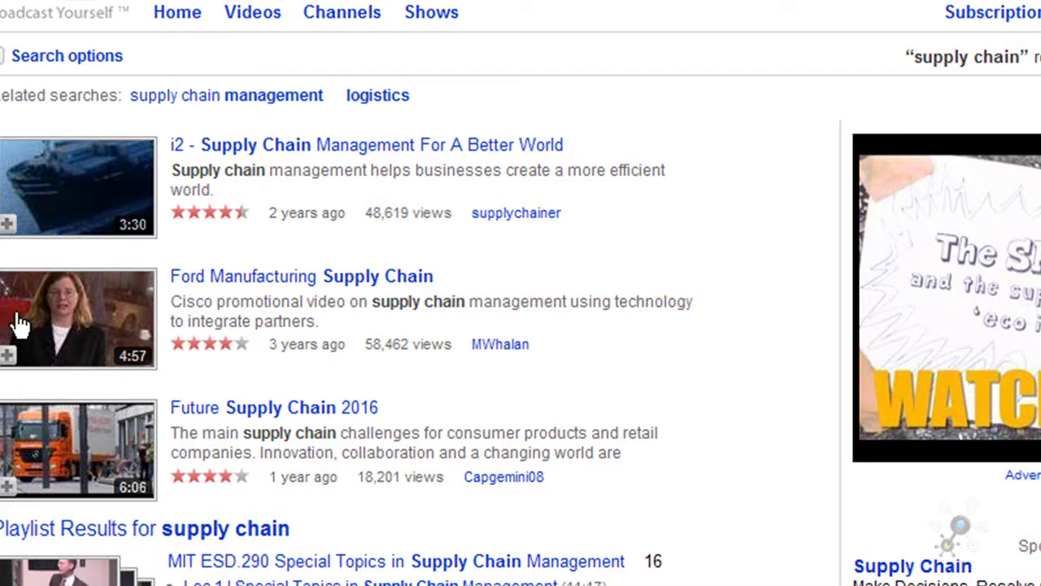
Open and pause the Ford Manufacturing Supply Chain video, copy its URL, and return to the draft
click(263, 280)
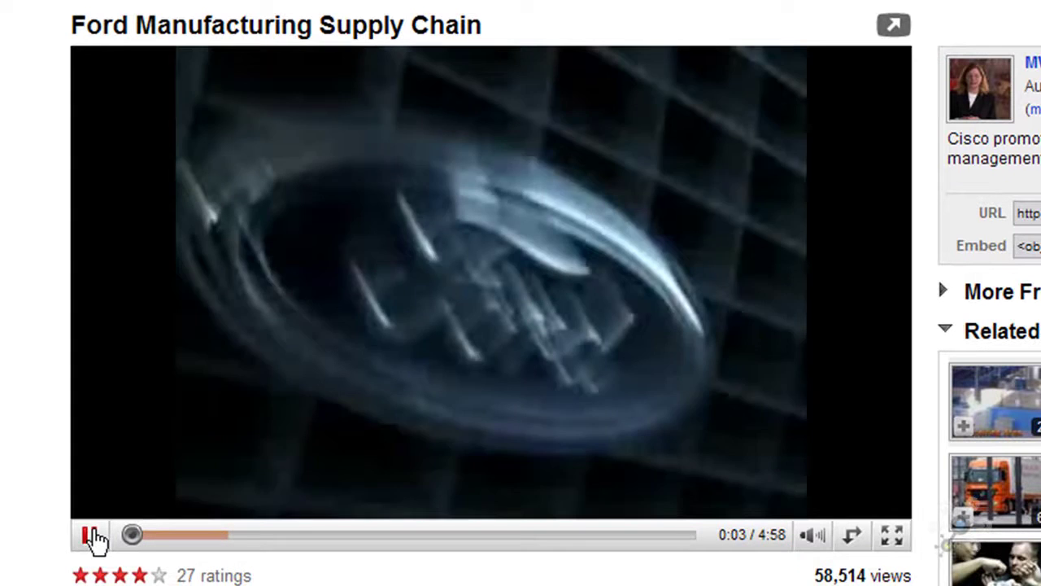
click(90, 536)
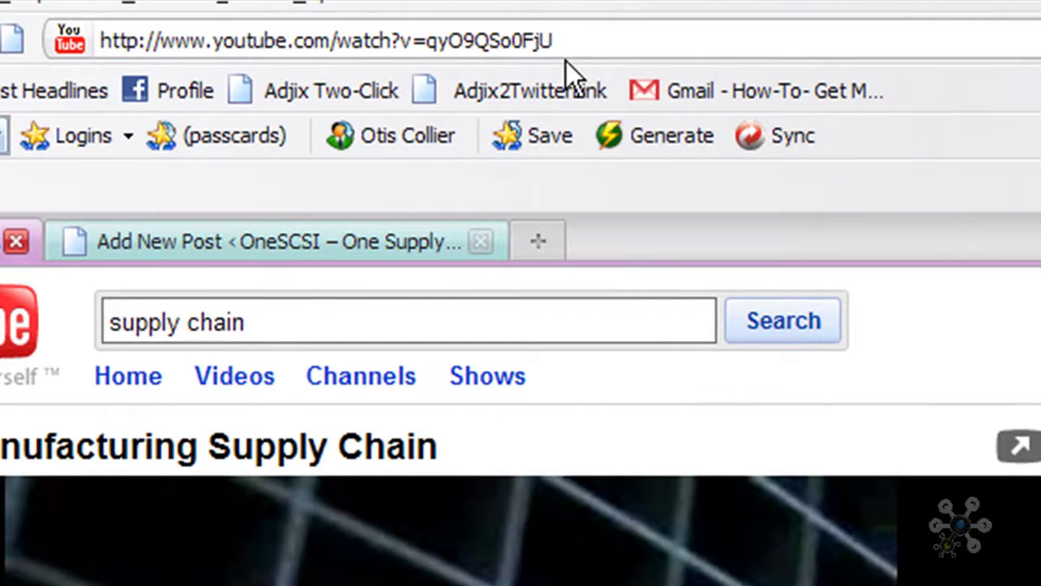
click(563, 31)
drag(545, 25, 101, 39)
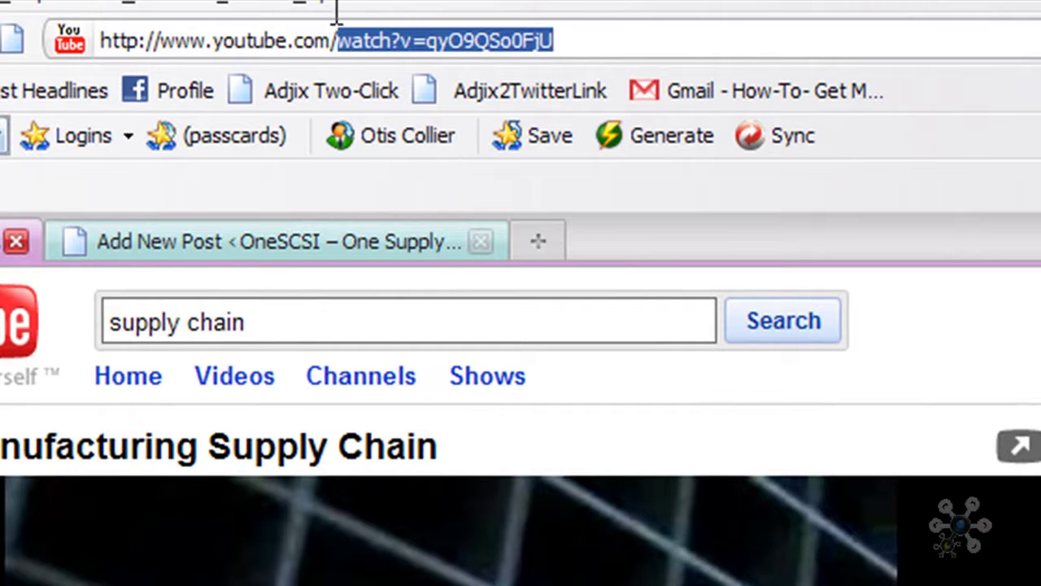
right_click(125, 32)
click(164, 130)
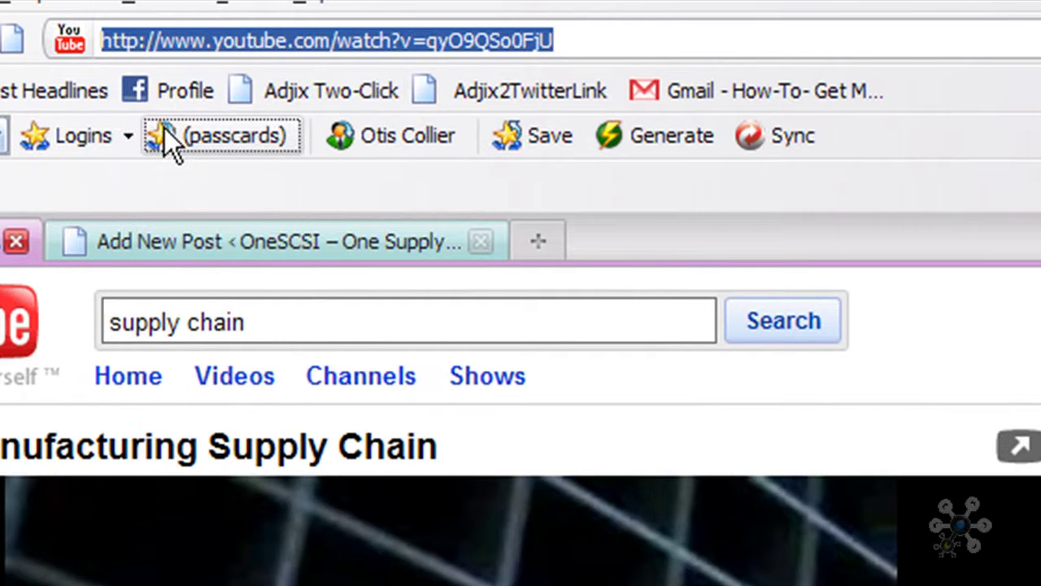
click(150, 242)
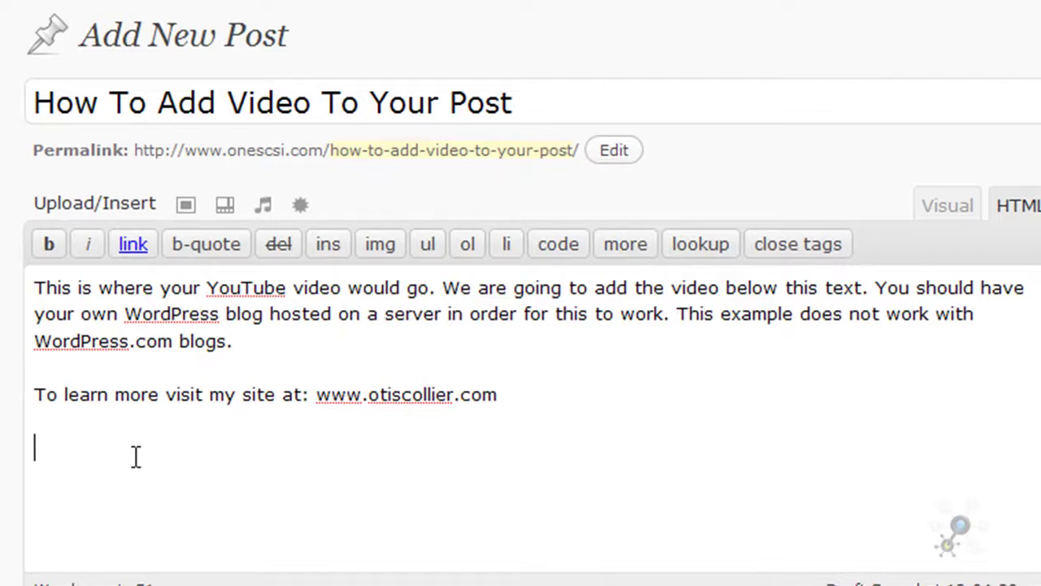
Paste the Ford video URL below the intro text and change its prefix to httpvhd
key(ctrl+v)
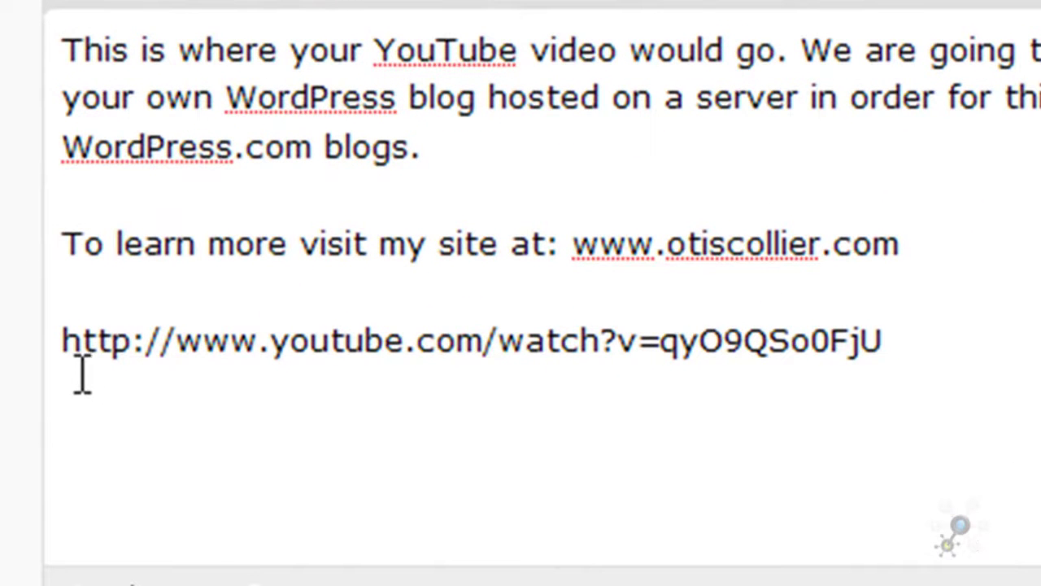
click(131, 340)
text(v)
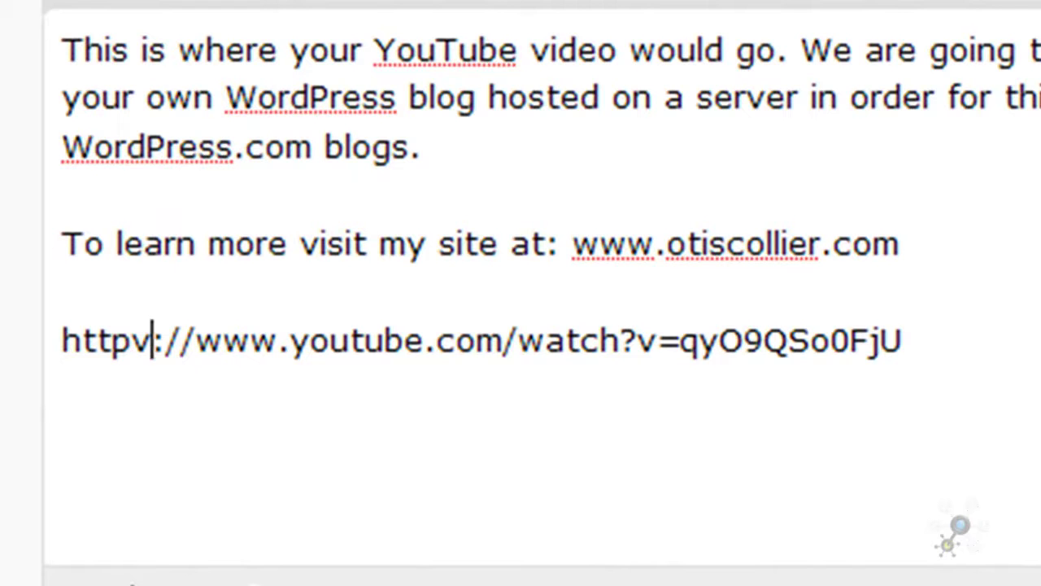
text(hd)
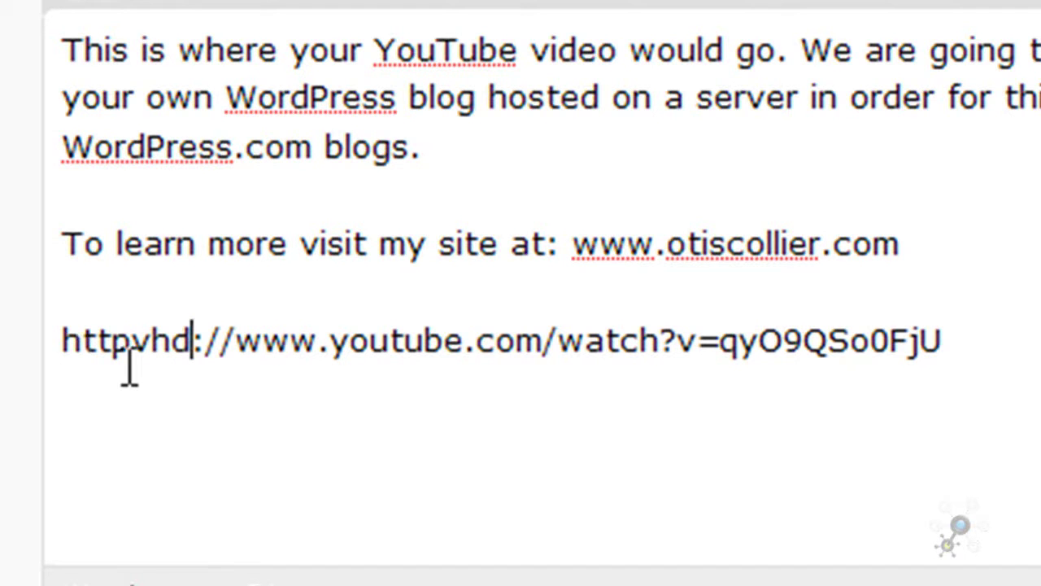
click(151, 339)
key(Delete)
key(Delete)
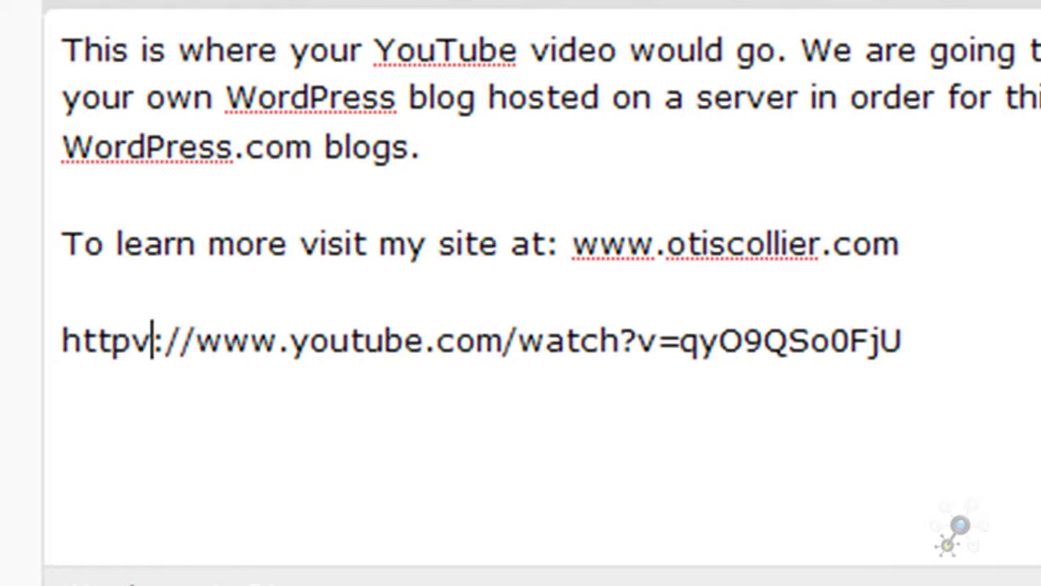
text(h)
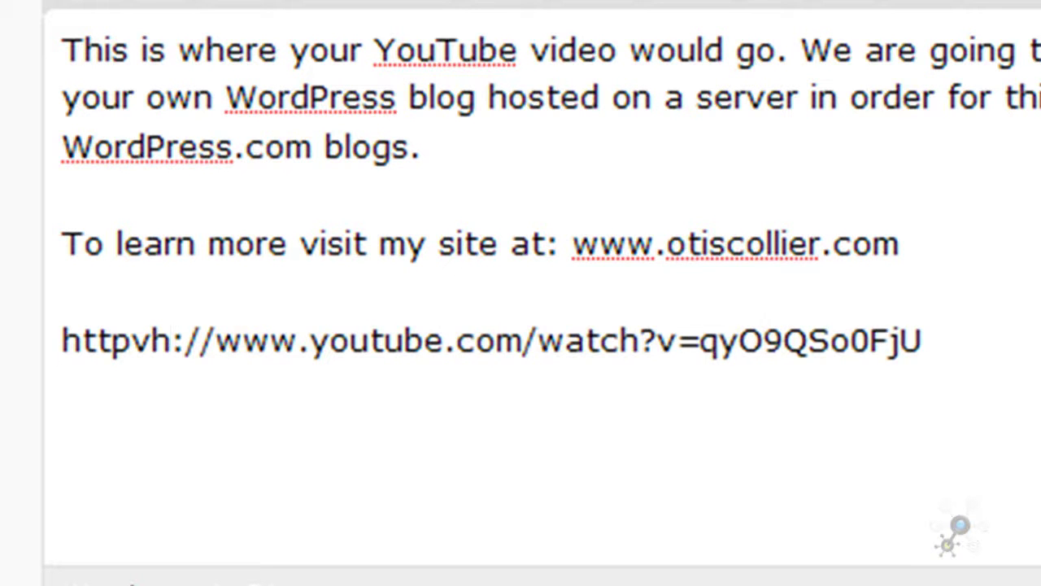
text(d)
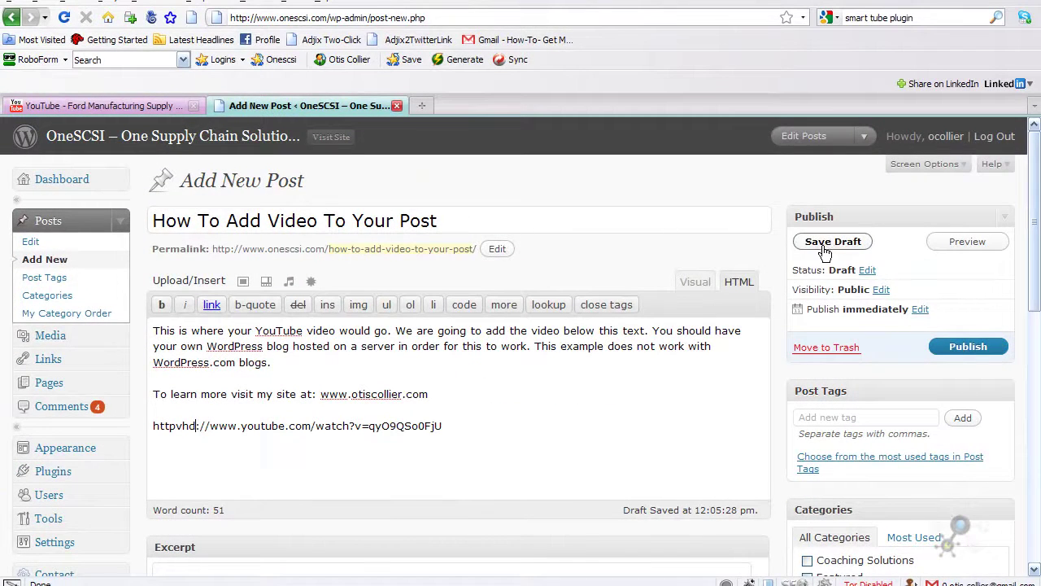
Save the post as a draft and open its live preview
click(825, 248)
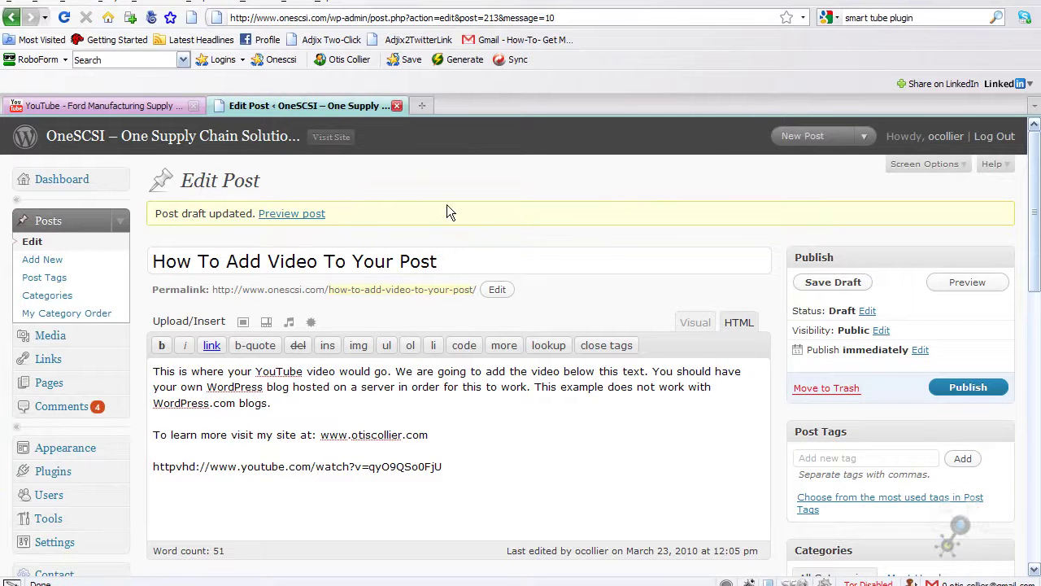
click(308, 214)
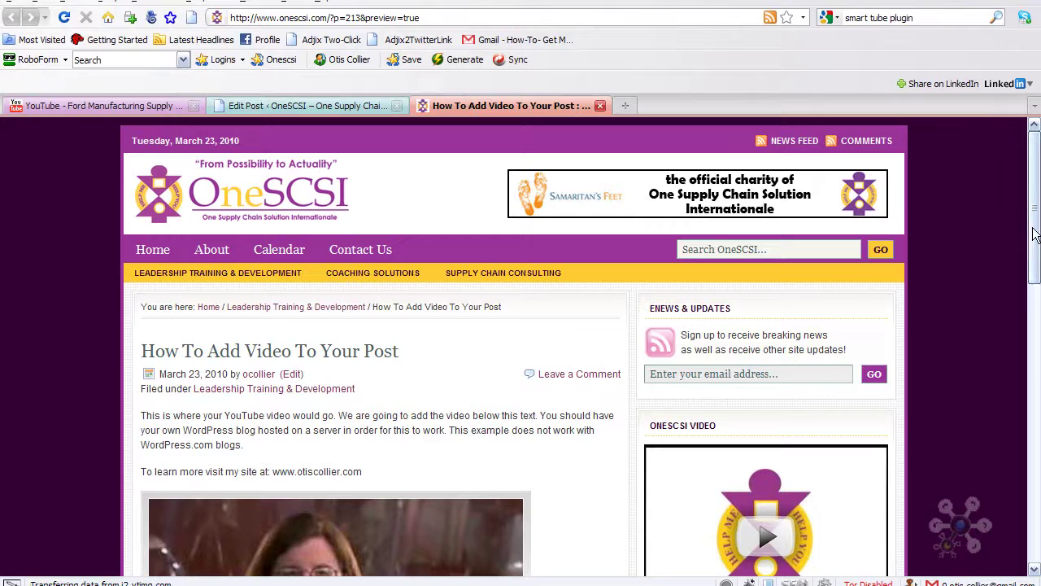
Scroll to the embedded Ford video in the preview, play it briefly, then pause it
drag(1033, 236, 1033, 292)
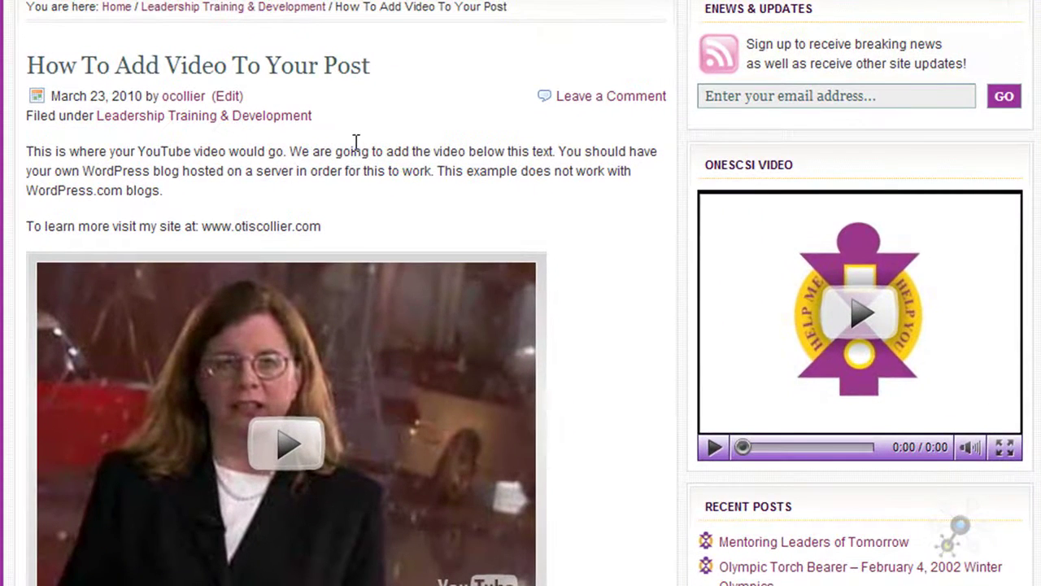
scroll(355, 140, down, 2)
scroll(355, 140, down, 1)
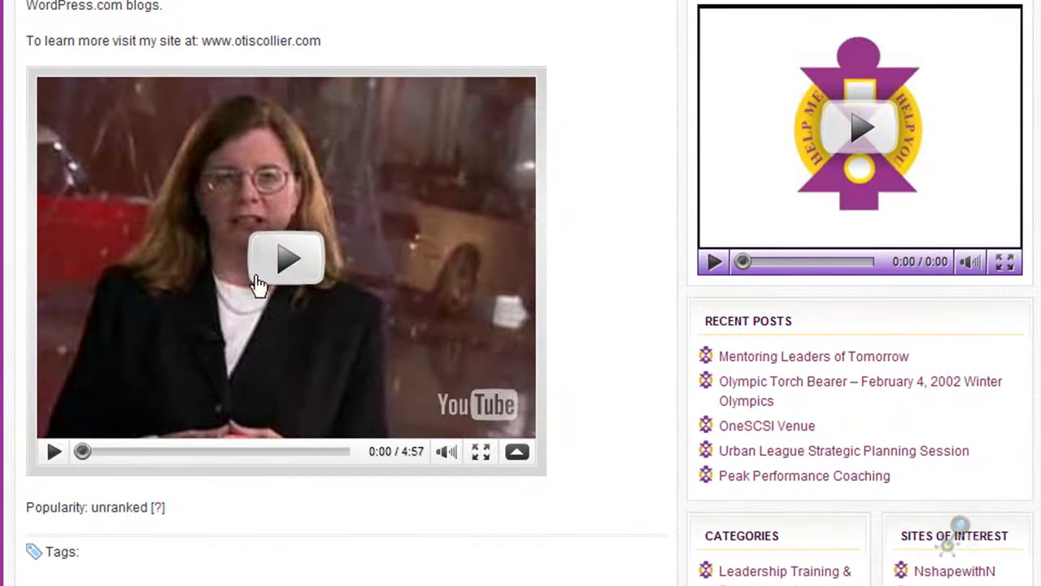
click(293, 259)
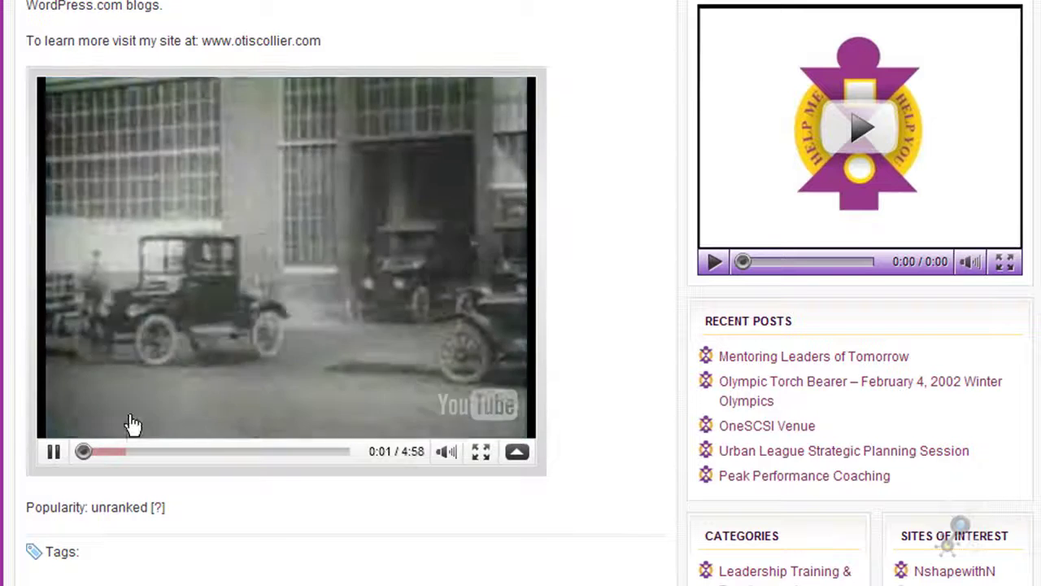
click(52, 456)
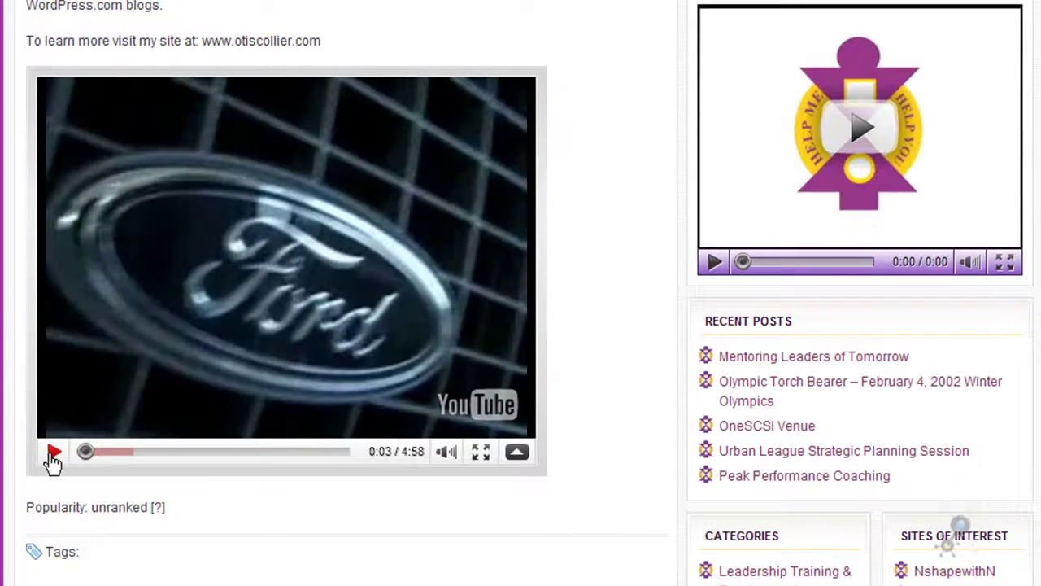